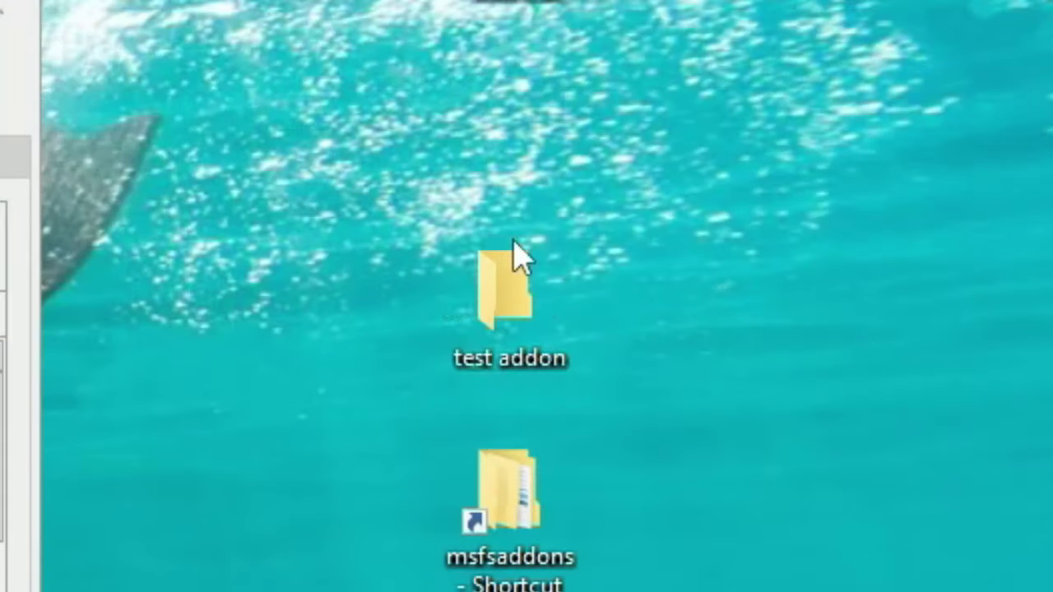
# Add the desktop 'test addon' folder as the custom addons folder and save the options.
pyautogui.click(517, 279)
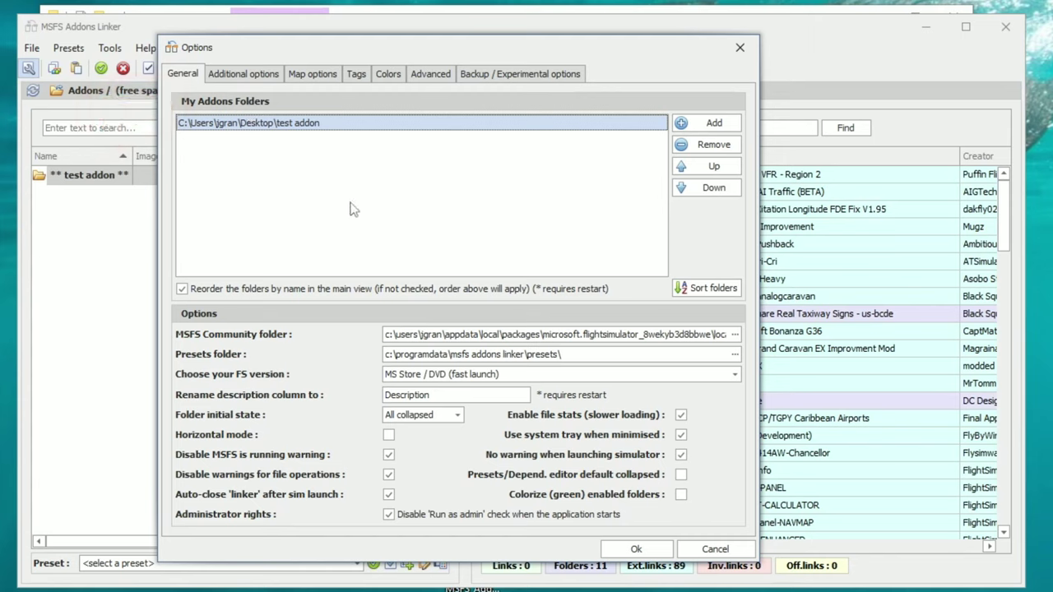
pyautogui.click(695, 125)
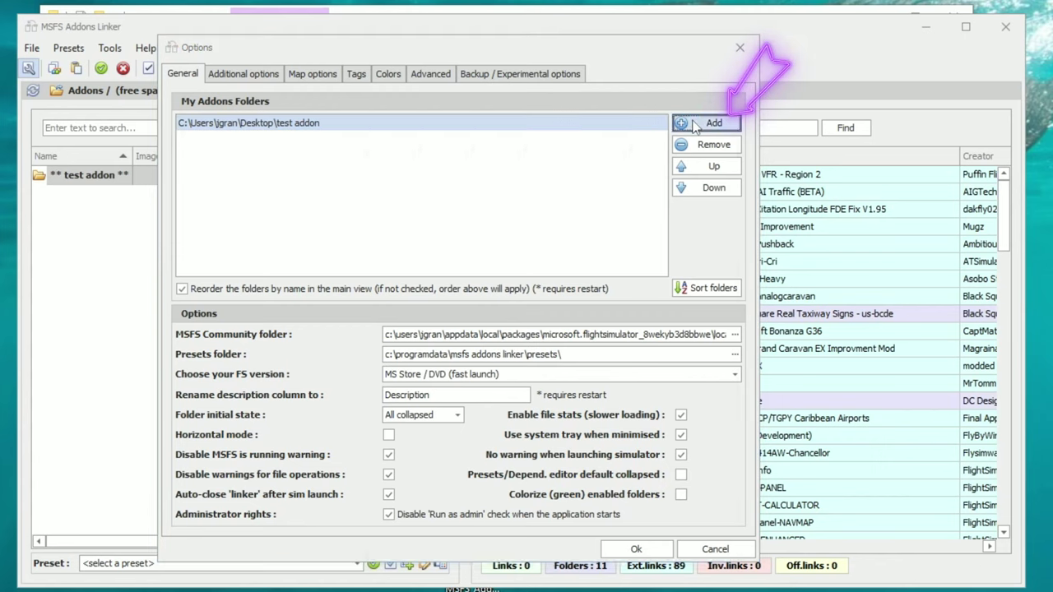
pyautogui.scroll(-1, 551, 317)
pyautogui.scroll(-1, 550, 317)
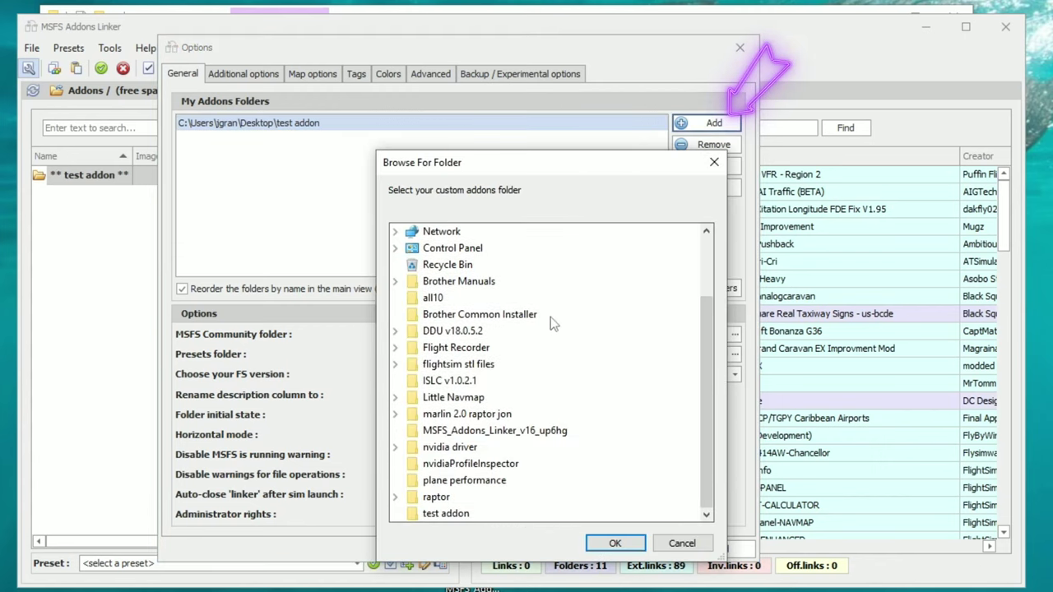
pyautogui.click(449, 513)
pyautogui.click(615, 543)
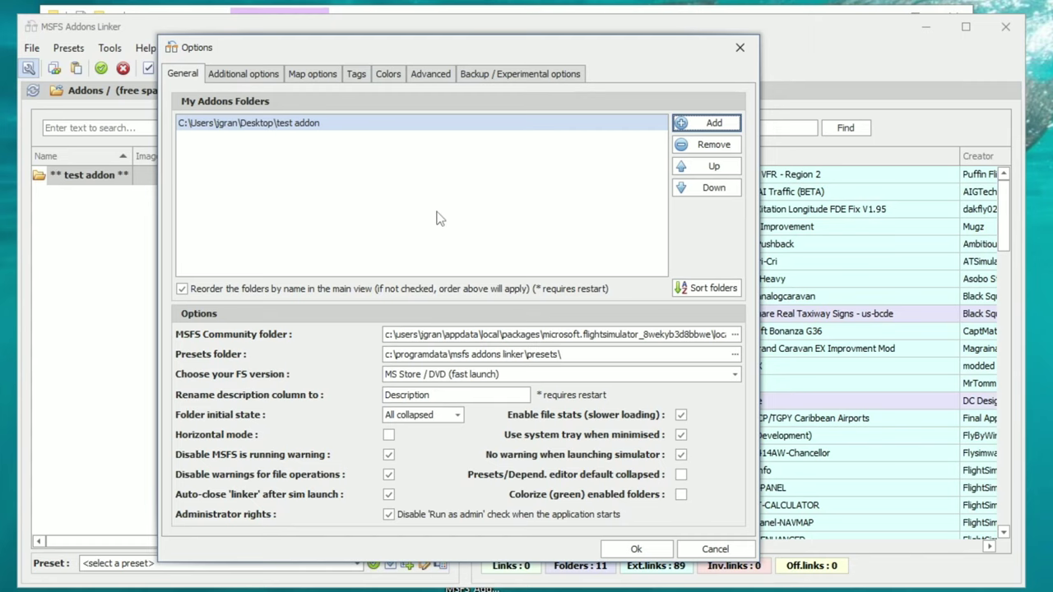
pyautogui.click(610, 557)
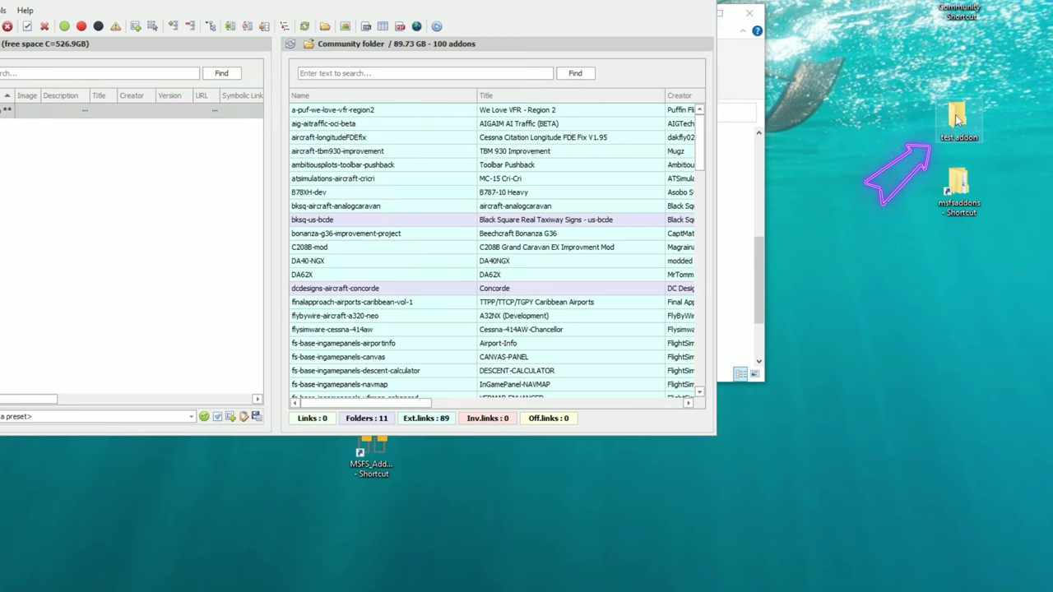
pyautogui.doubleClick(956, 120)
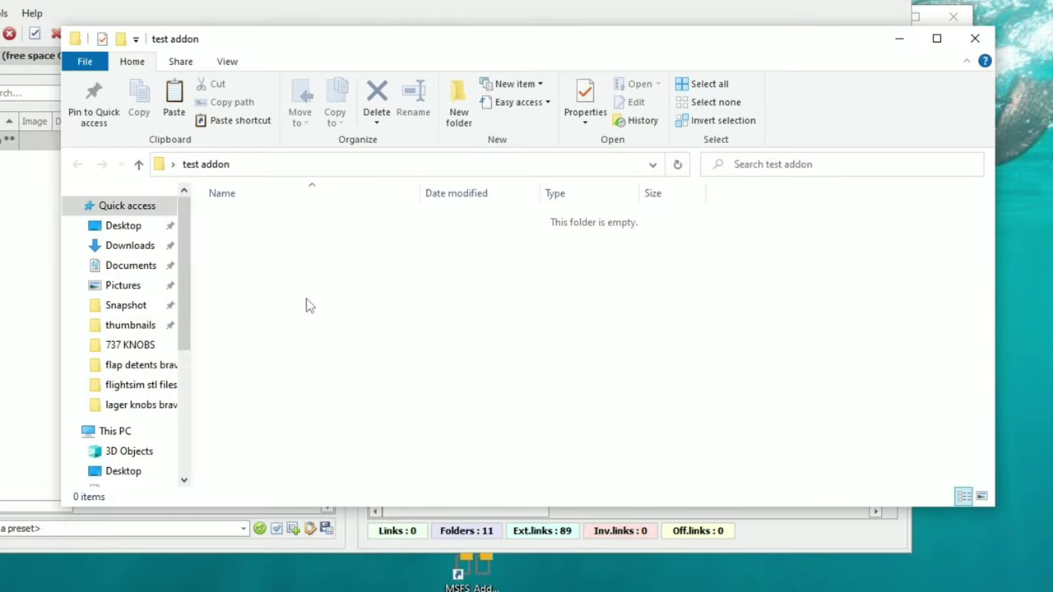
# Create a new 'scenery' subfolder inside test addon.
pyautogui.rightClick(299, 290)
pyautogui.moveTo(311, 301)
pyautogui.moveTo(345, 492)
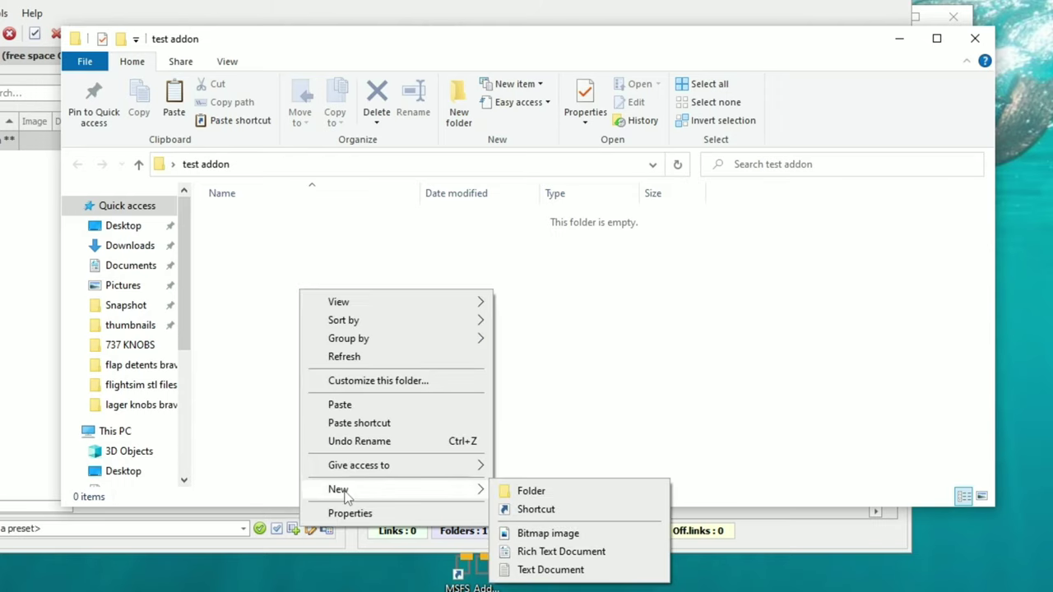
pyautogui.click(498, 488)
pyautogui.write('scenery')
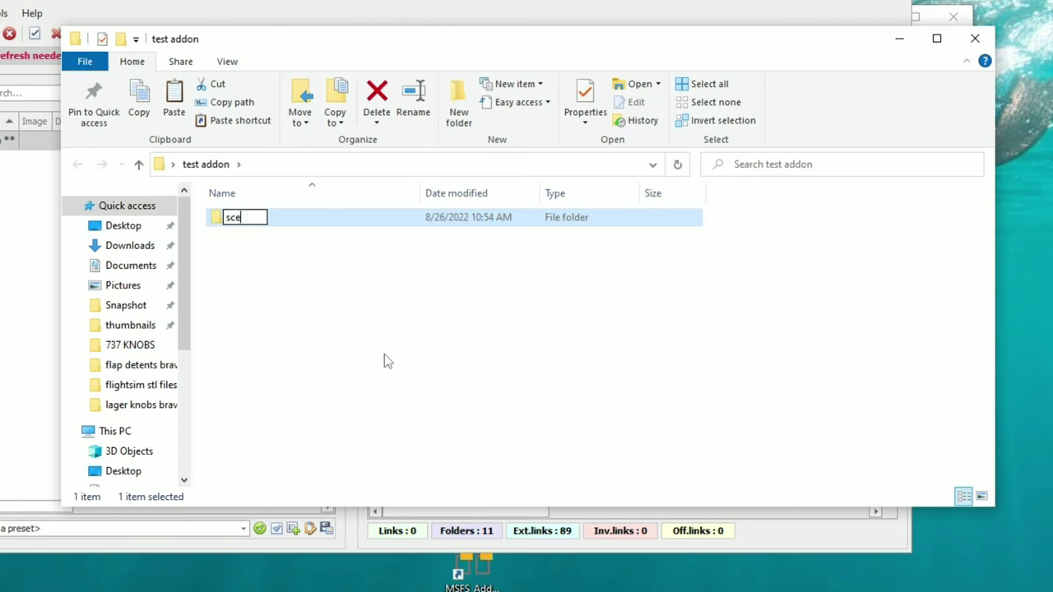
pyautogui.click(384, 354)
# Create a second subfolder named 'performance mods'.
pyautogui.rightClick(384, 354)
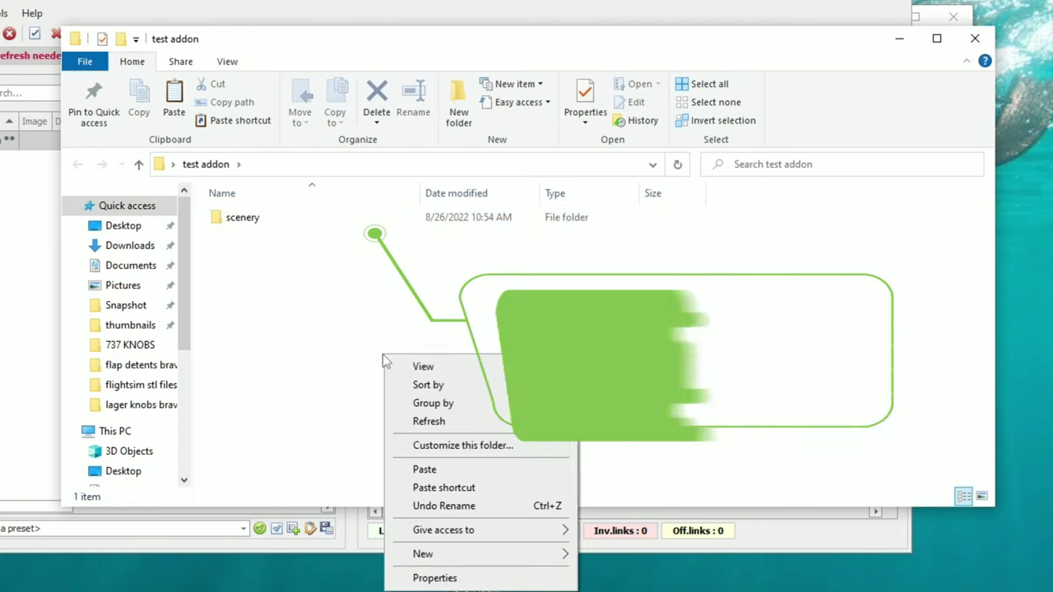
pyautogui.moveTo(420, 556)
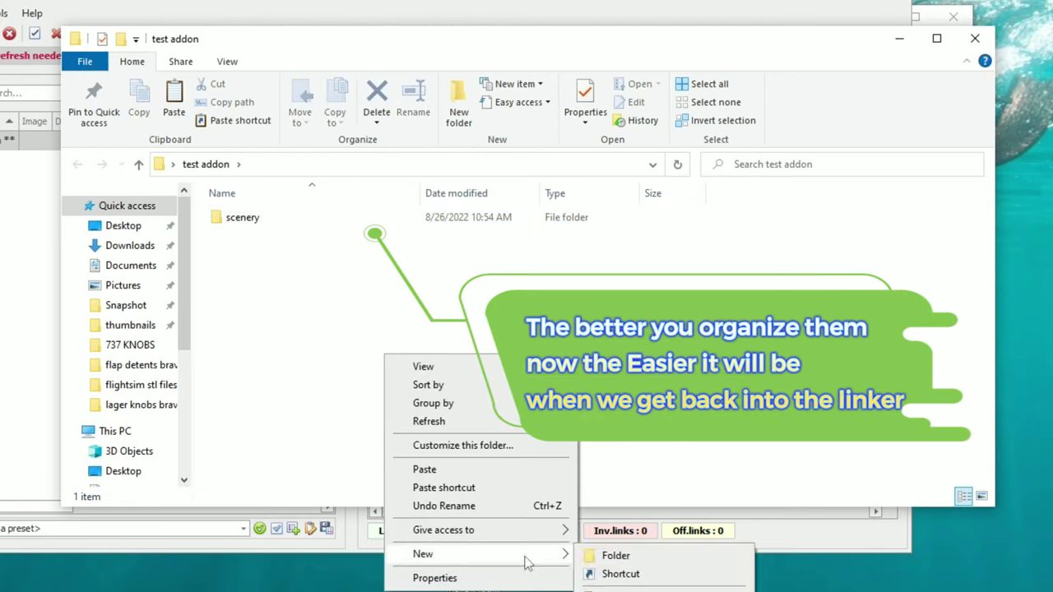
pyautogui.click(596, 557)
pyautogui.write('performance mods')
# Create a third subfolder named 'new aircraft'.
pyautogui.rightClick(386, 327)
pyautogui.moveTo(462, 530)
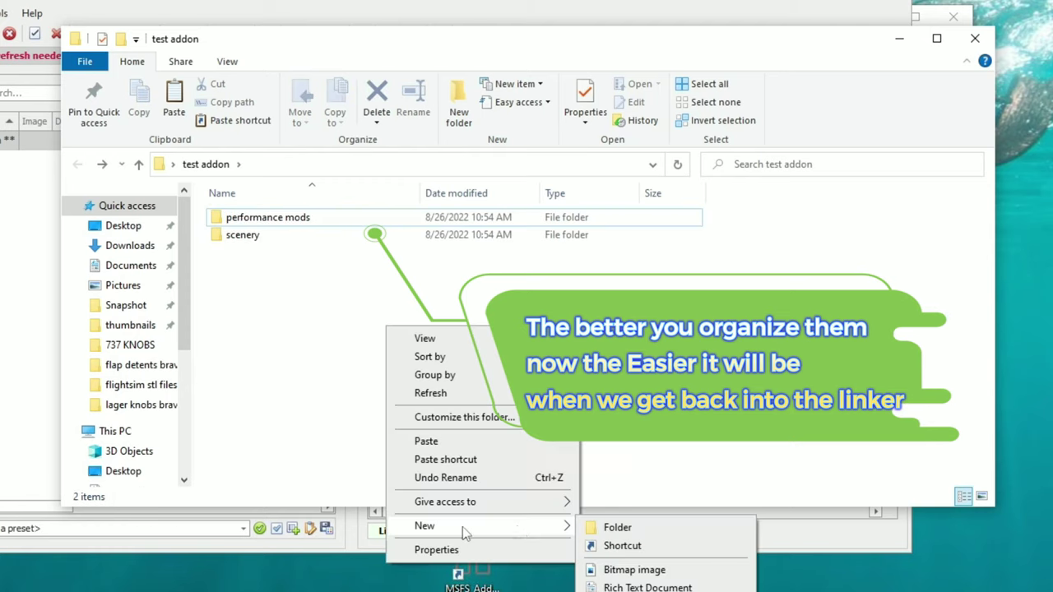
pyautogui.click(639, 526)
pyautogui.write('new aircra')
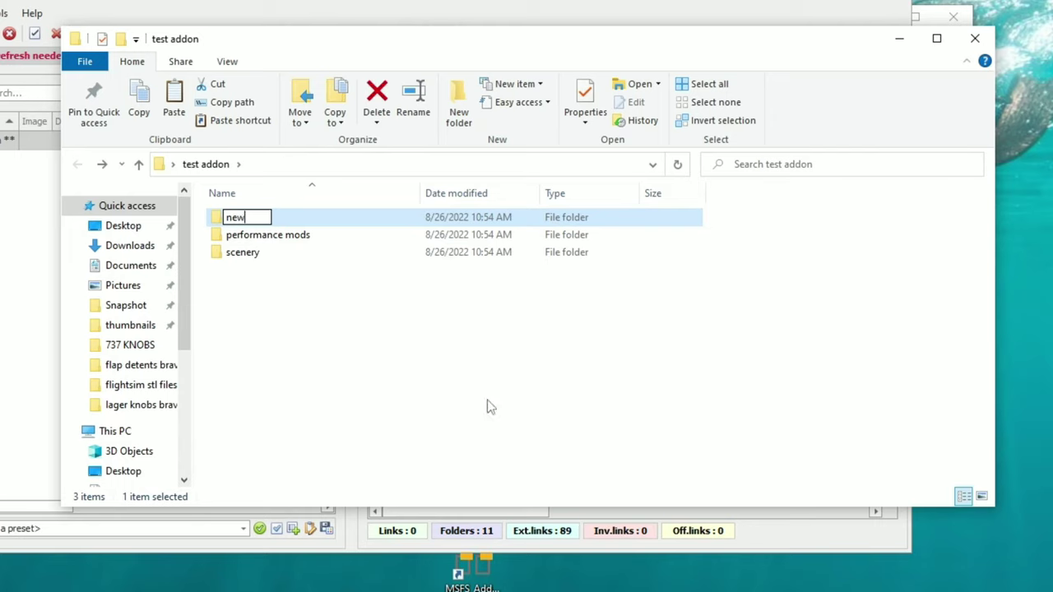
pyautogui.write('ft')
pyautogui.press('Return')
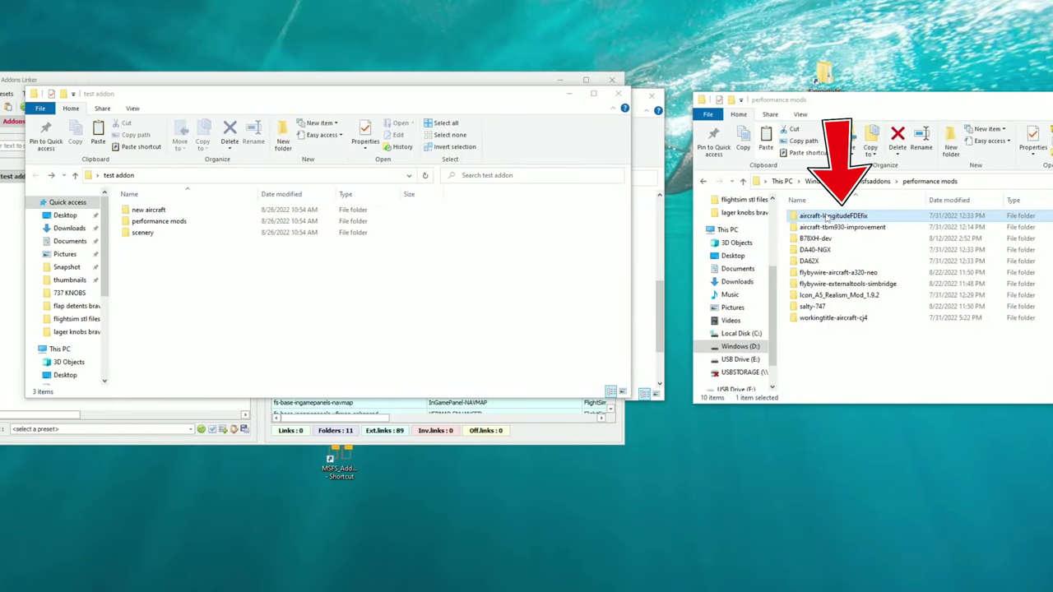
# Copy the longitudeFDEfix and tbm930-improvement mods into performance mods, and the we-love-vfr-region2 and rex airport textures addons into scenery.
pyautogui.moveTo(827, 218); pyautogui.dragTo(234, 222)
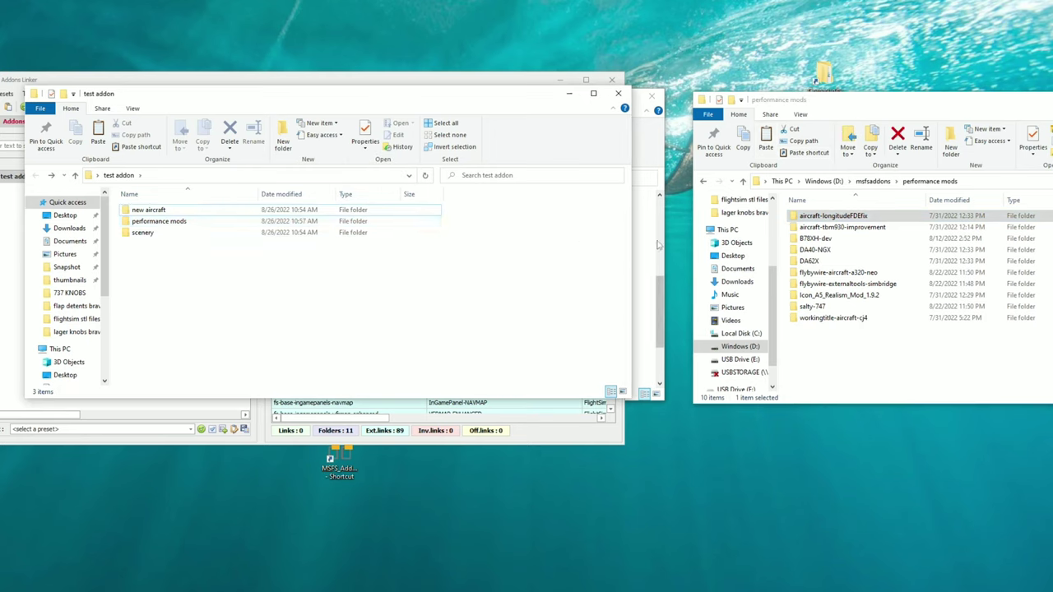
pyautogui.moveTo(845, 233); pyautogui.dragTo(243, 224)
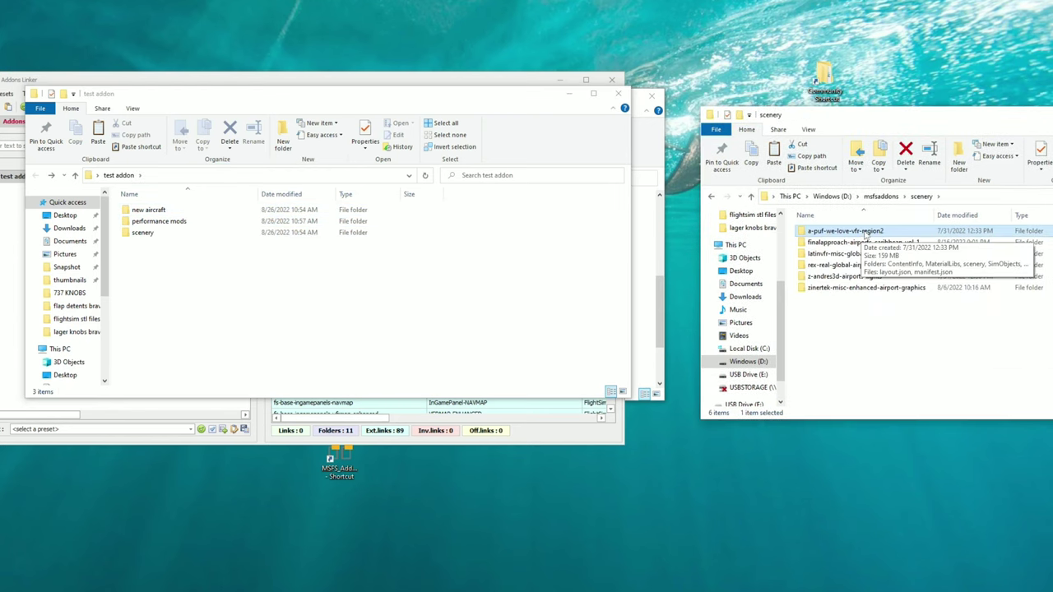
pyautogui.moveTo(864, 234); pyautogui.dragTo(217, 238)
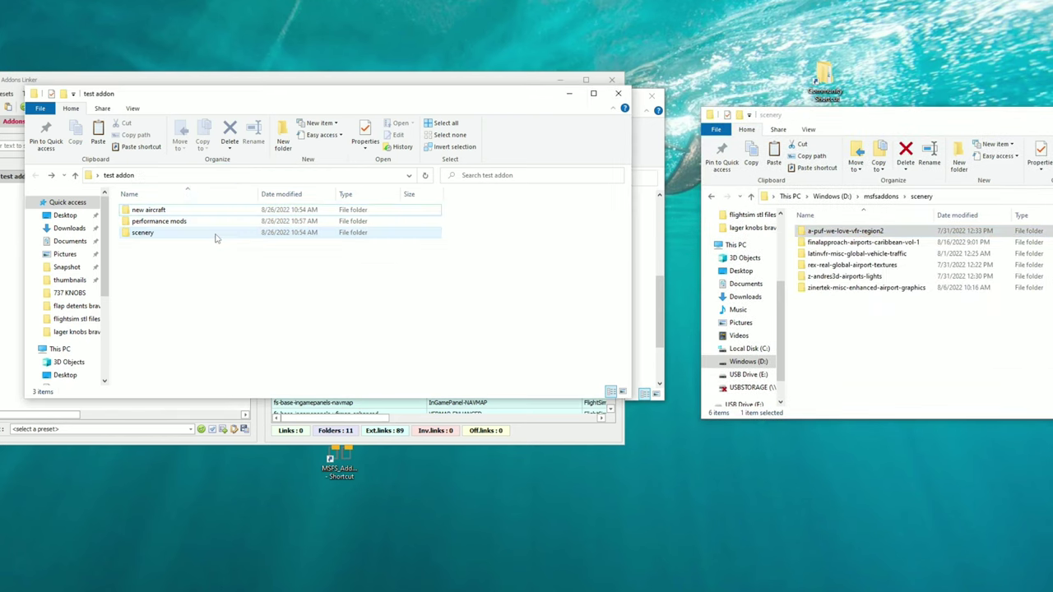
pyautogui.moveTo(851, 265); pyautogui.dragTo(222, 233)
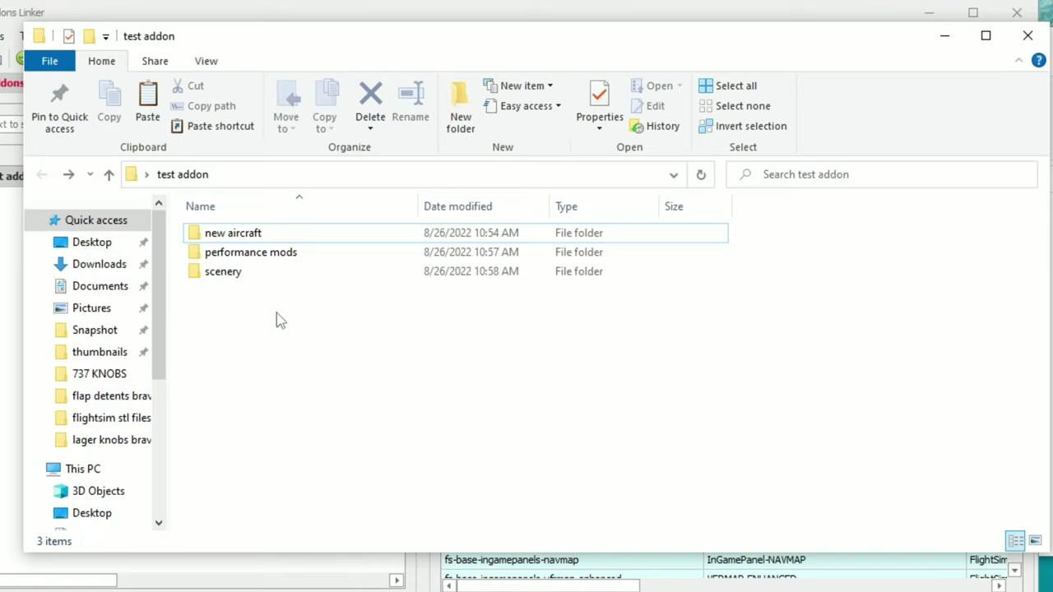
# Open the scenery and performance mods folders to verify the copied addons.
pyautogui.doubleClick(254, 274)
pyautogui.hotkey('alt', 'Left')
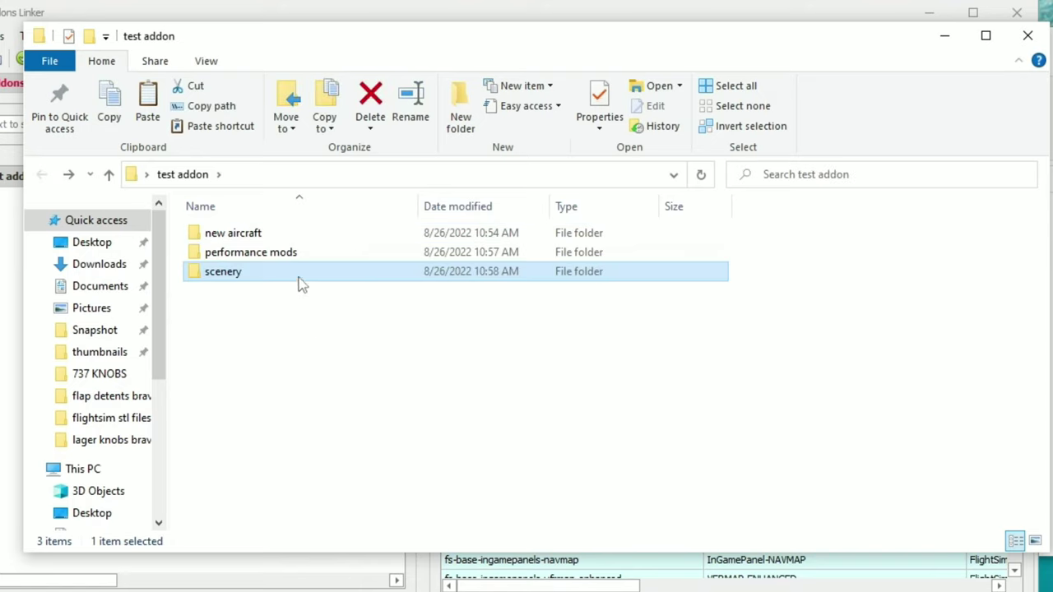
pyautogui.doubleClick(309, 254)
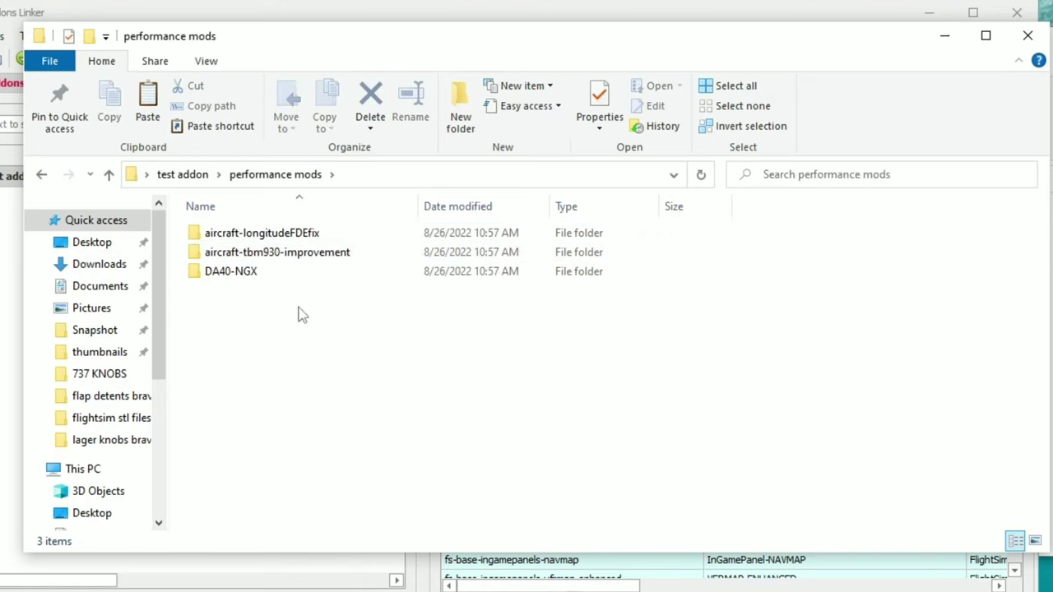
pyautogui.hotkey('alt', 'Left')
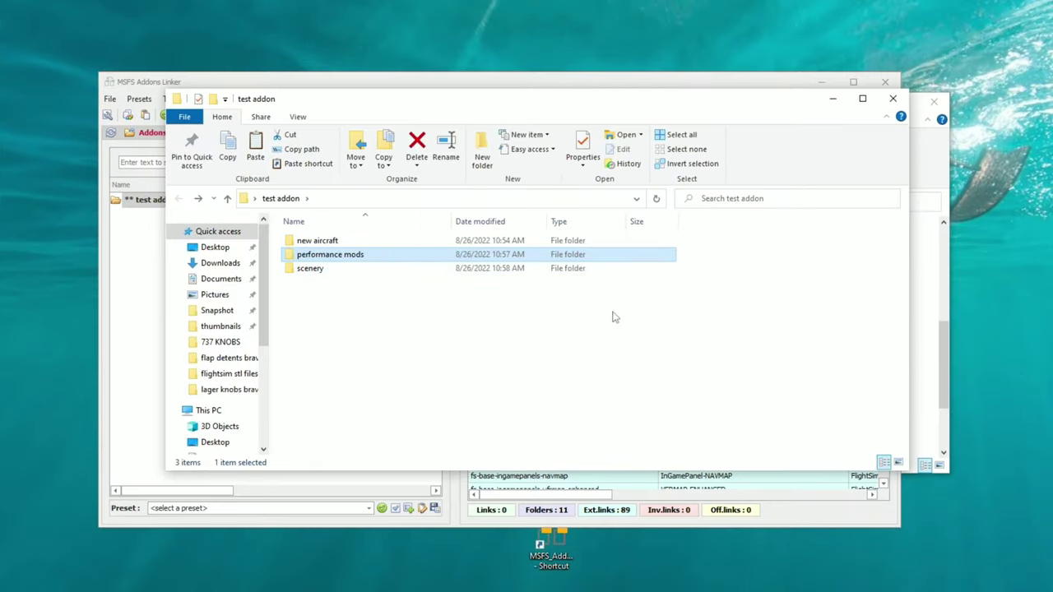
# Refresh the custom addons list and expand the performance mods and scenery categories.
pyautogui.click(892, 99)
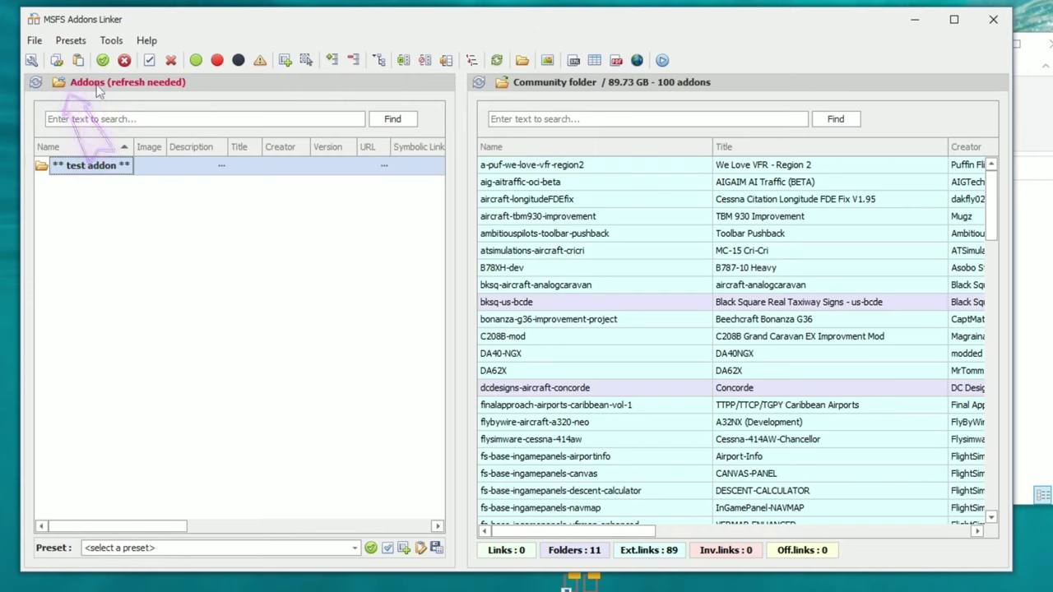
pyautogui.click(36, 83)
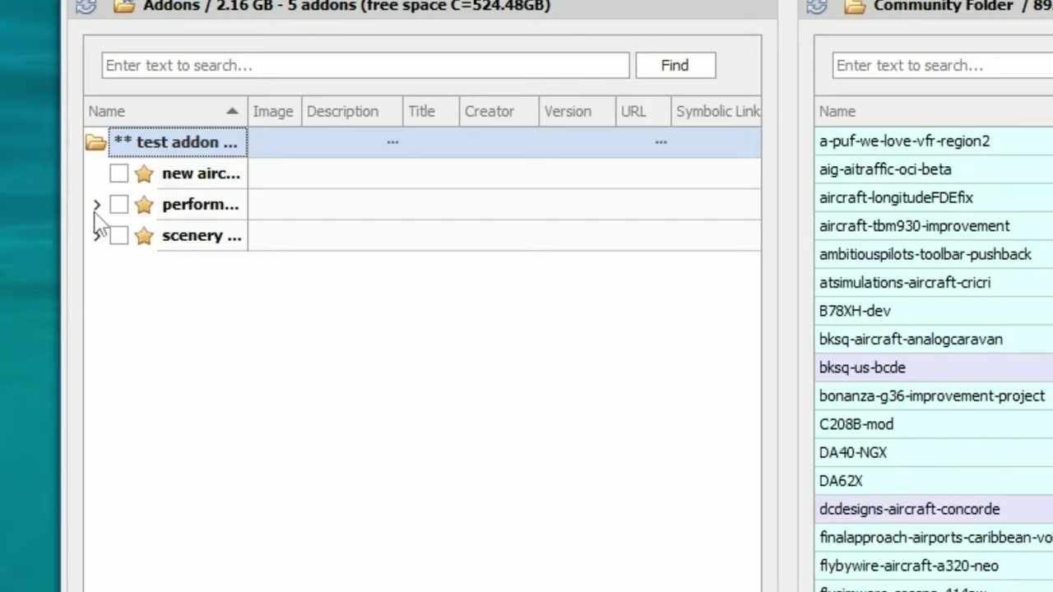
pyautogui.click(96, 205)
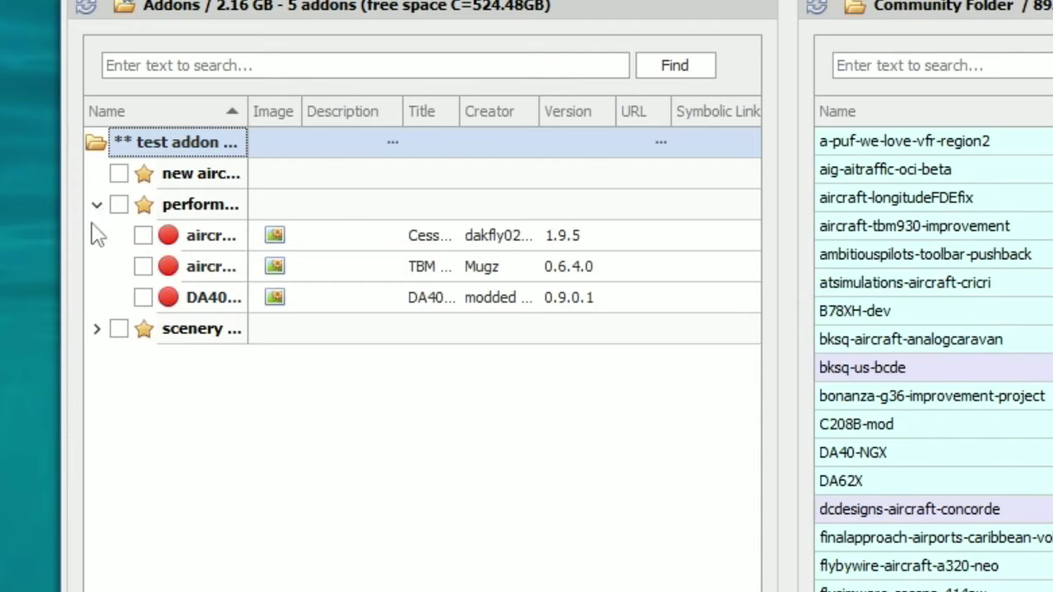
pyautogui.click(97, 329)
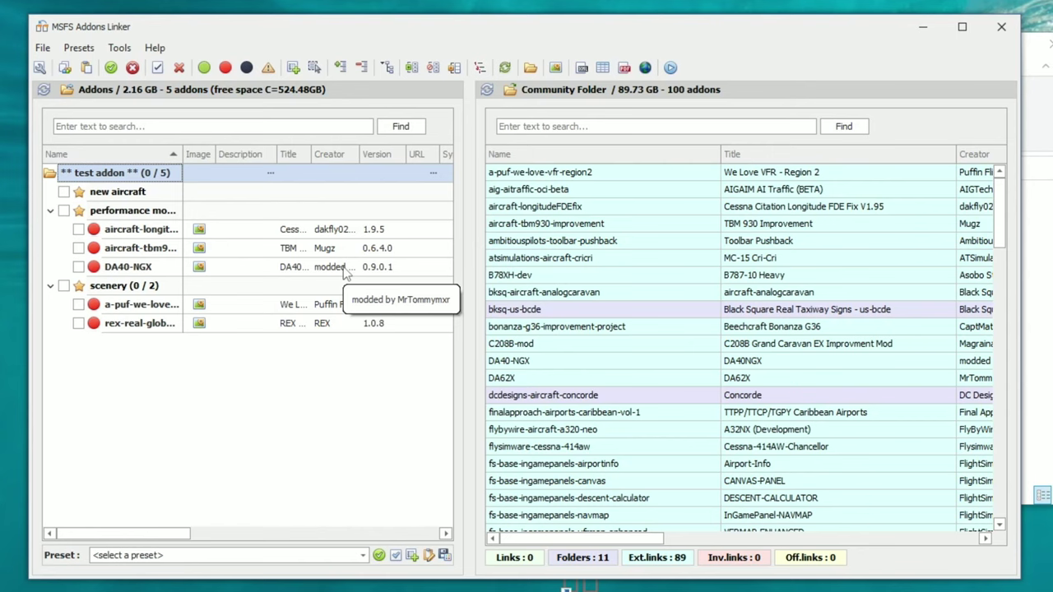
# Toggle the aircraft-tbm930-improvement, DA40-NGX and a-puf-we-love-vfr-region2 addon checkboxes.
pyautogui.click(78, 267)
pyautogui.click(78, 248)
pyautogui.click(78, 305)
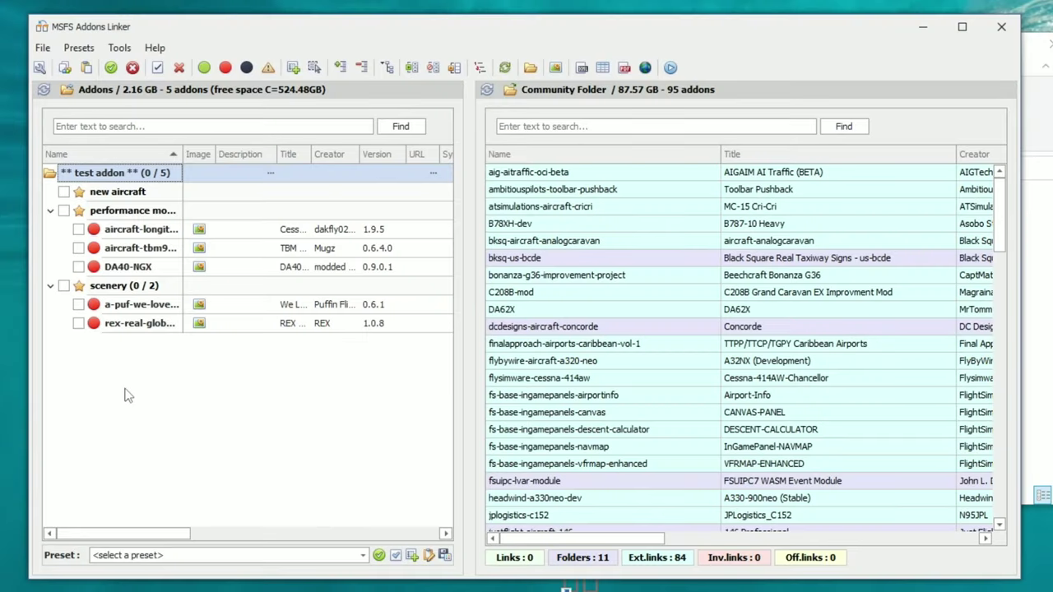
# Enable the Longitude FDE fix and REX airport textures addons and save them as preset 'test1'.
pyautogui.click(78, 230)
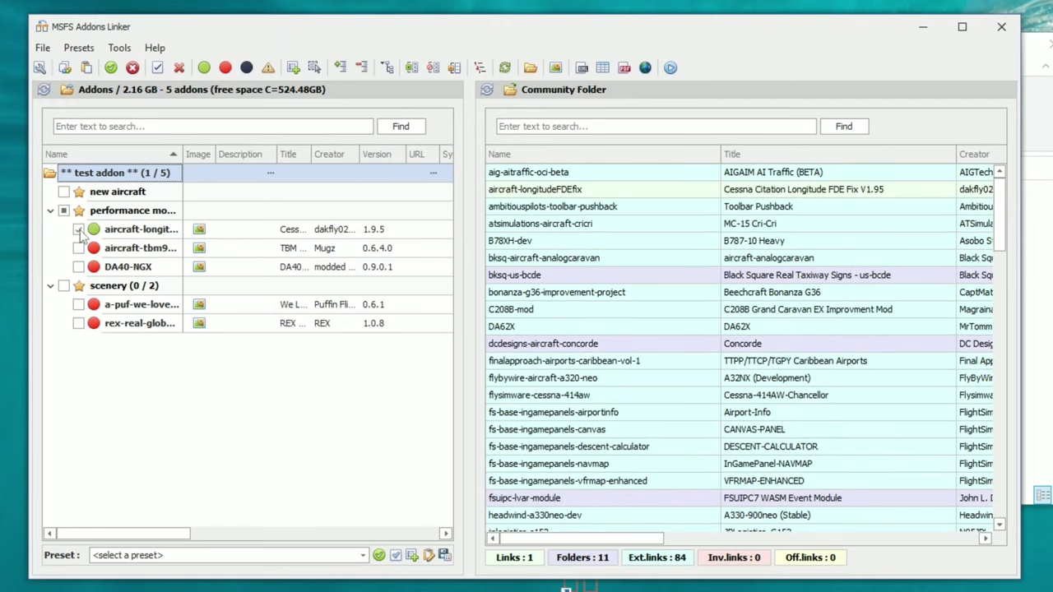
pyautogui.click(78, 324)
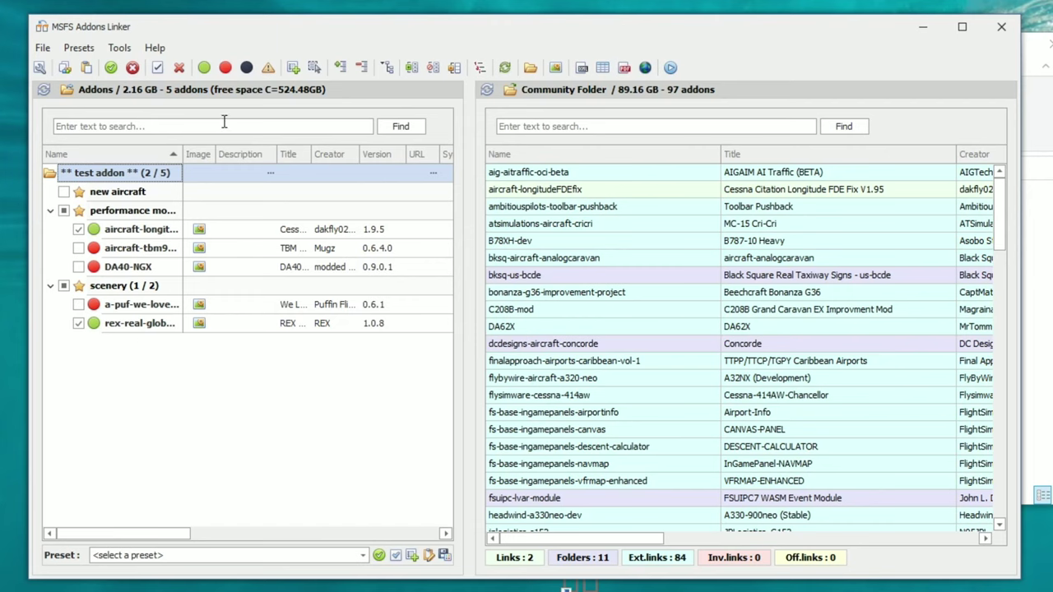
pyautogui.click(293, 68)
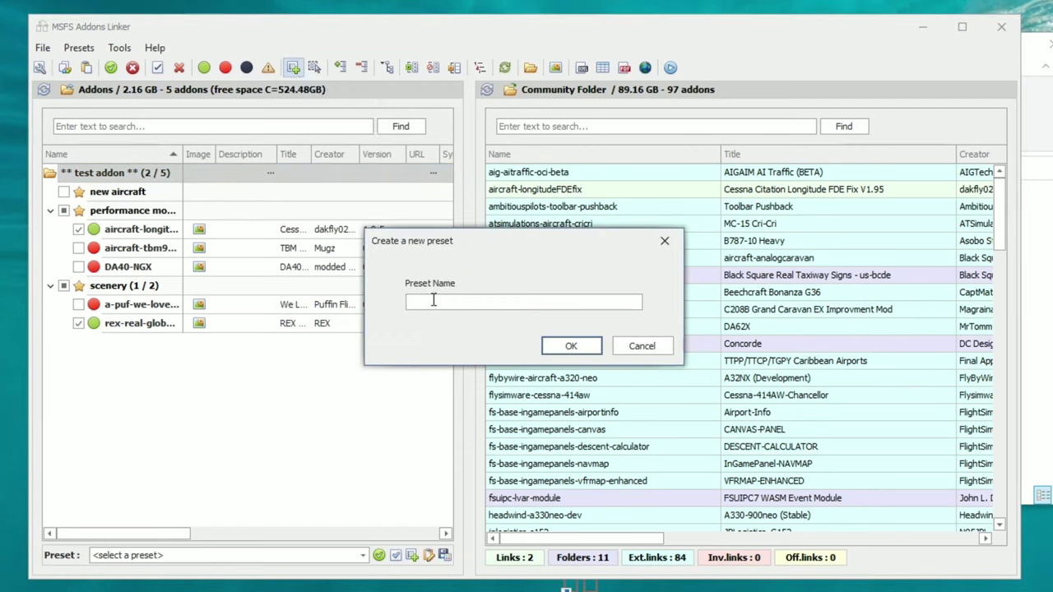
pyautogui.write('test1')
pyautogui.click(556, 352)
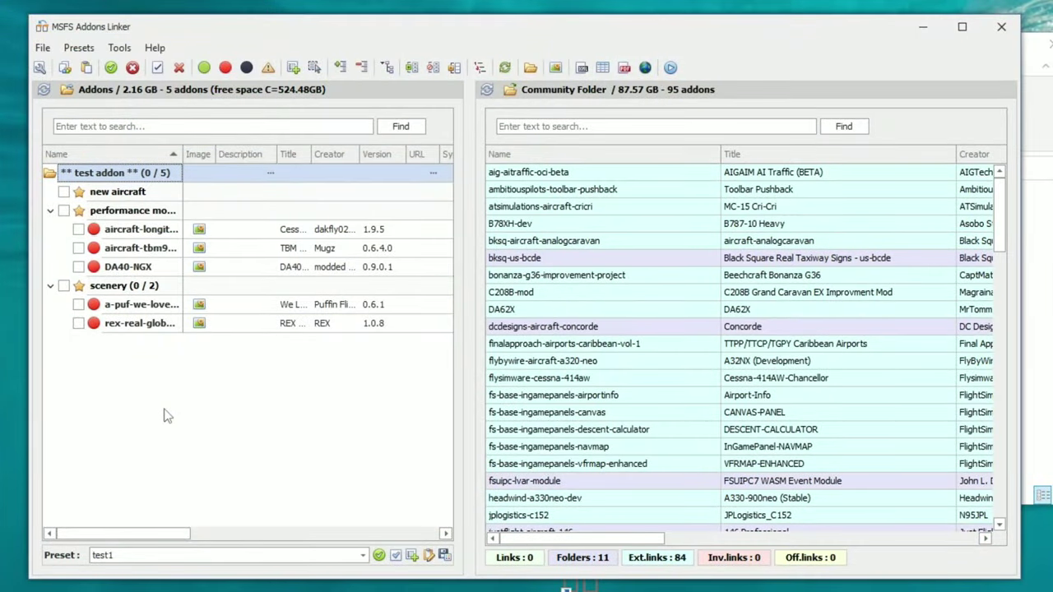
# Enable the TBM 930 improvement and We Love VFR Region 2 addons and save them as preset 'test2'.
pyautogui.click(78, 248)
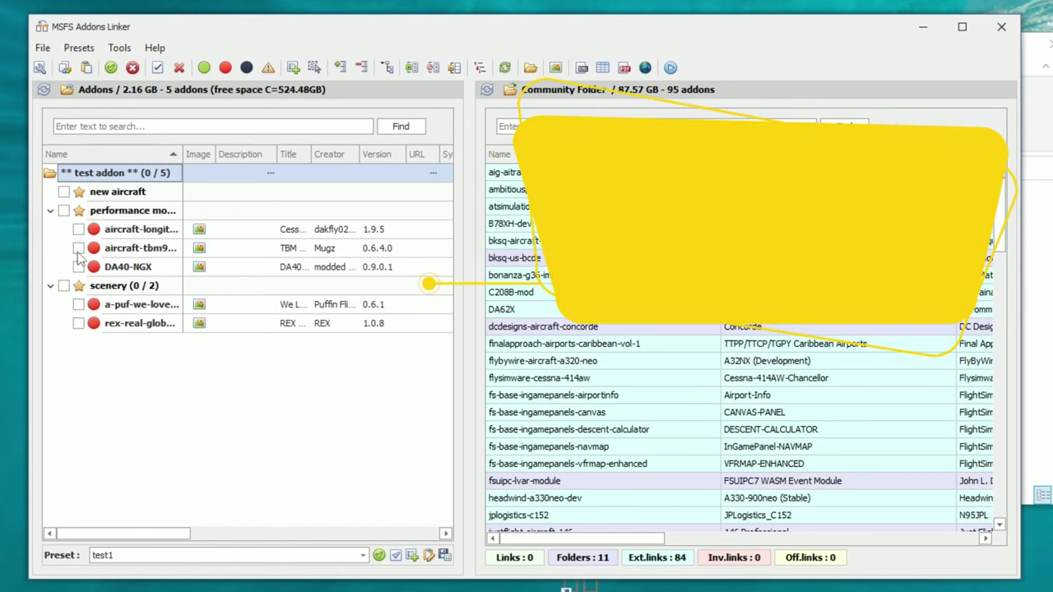
pyautogui.click(78, 305)
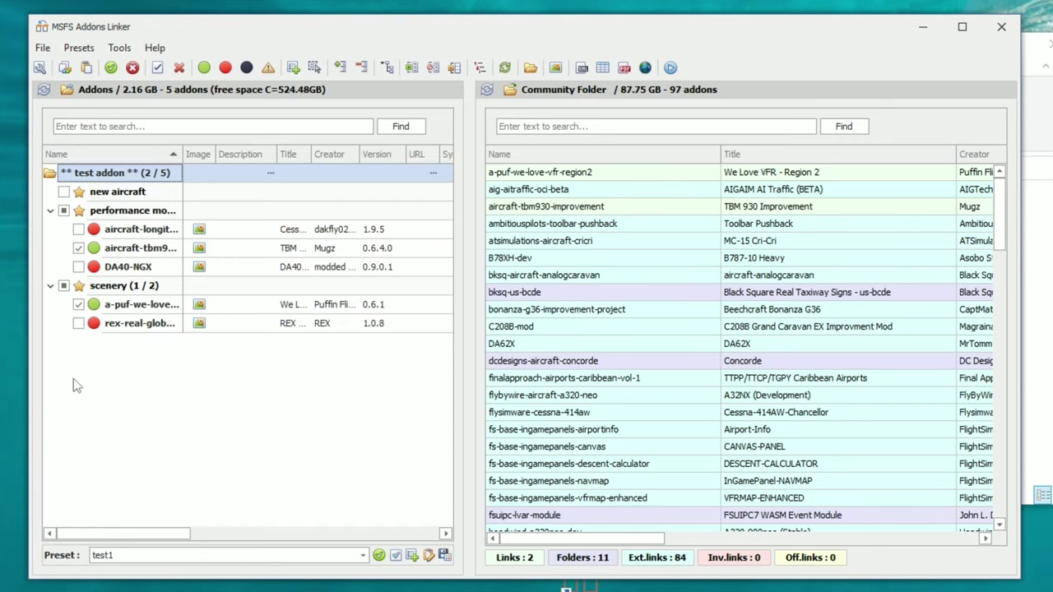
pyautogui.click(294, 69)
pyautogui.write('test2')
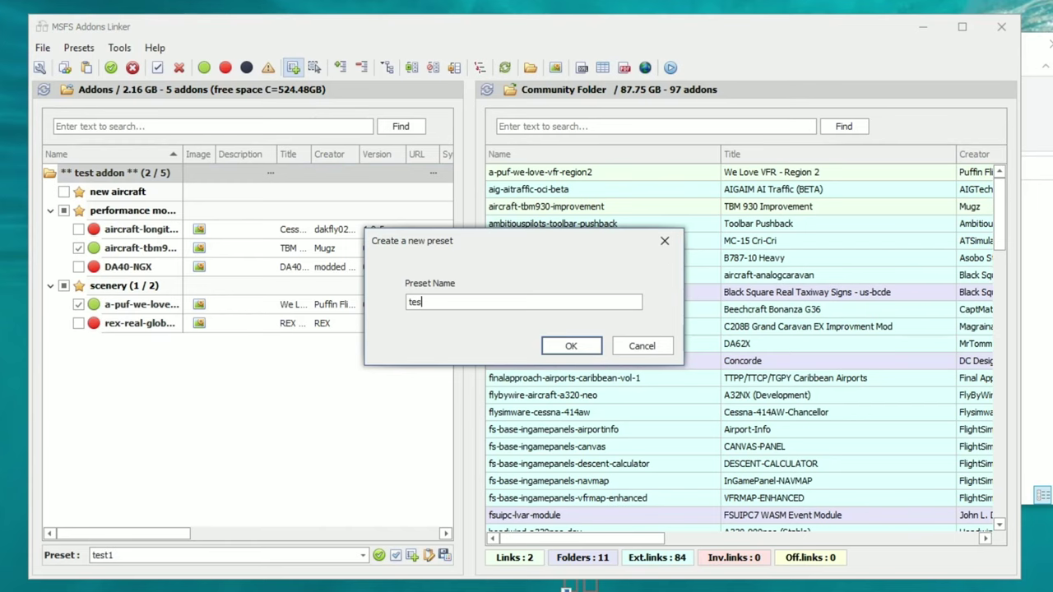
pyautogui.click(571, 346)
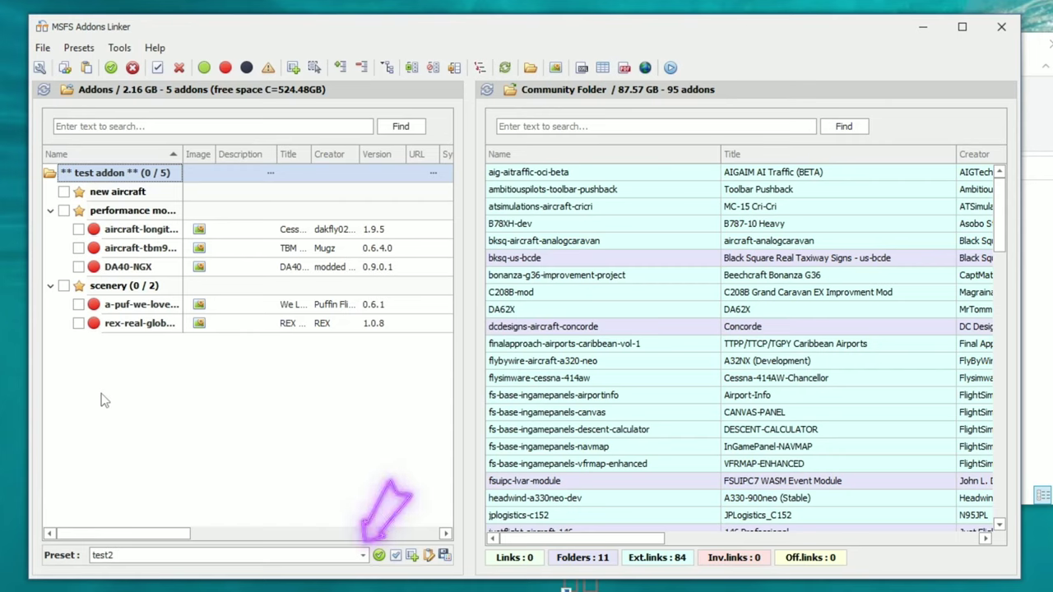
# Select the test1 preset from the Preset dropdown and apply it.
pyautogui.click(362, 556)
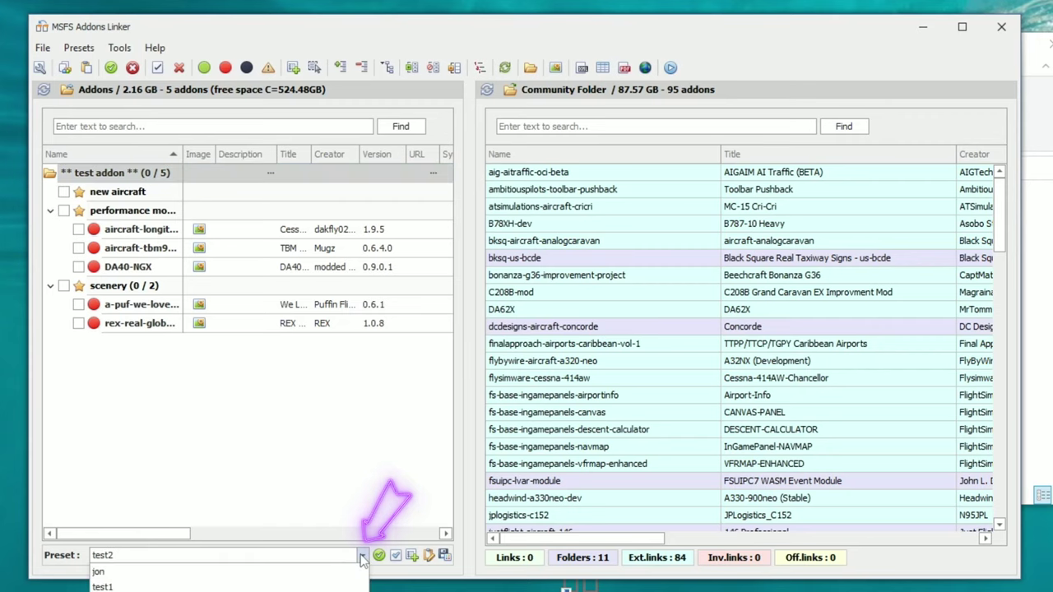
pyautogui.click(258, 588)
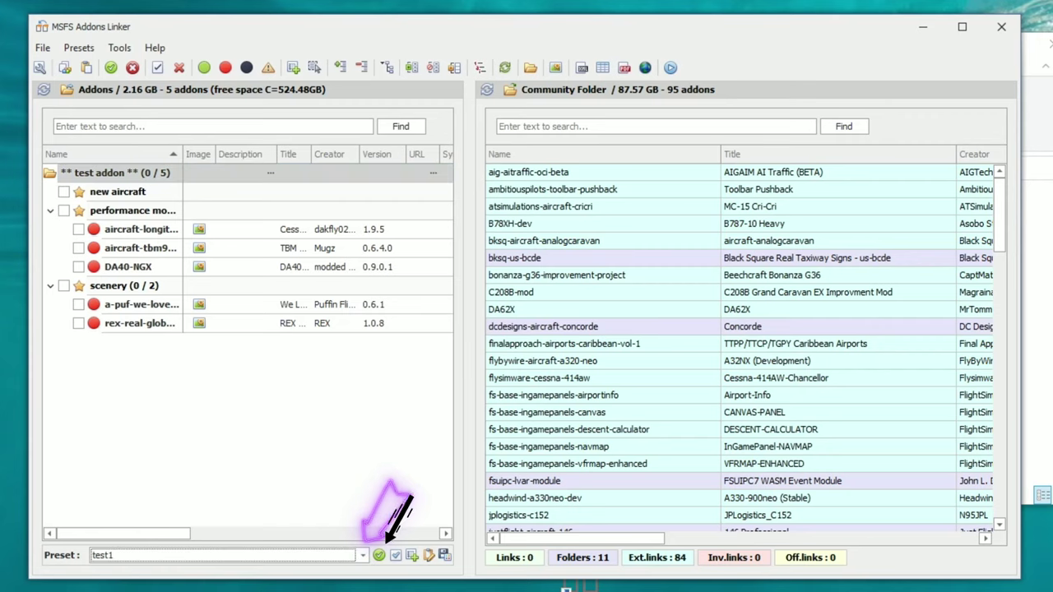
pyautogui.click(380, 557)
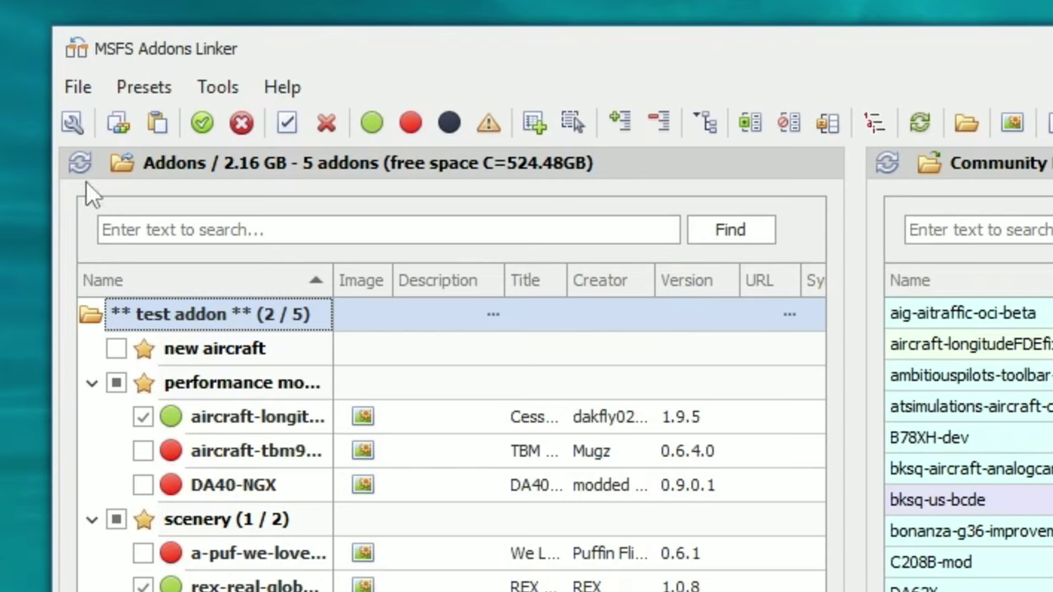
# Open Options and switch to the Additional options tab.
pyautogui.click(73, 125)
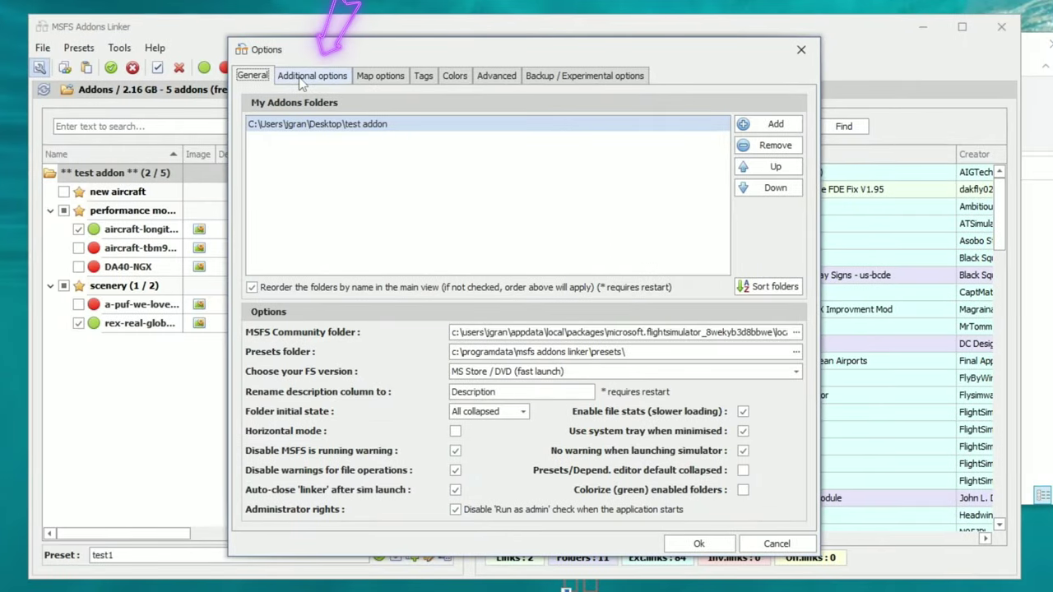
pyautogui.click(84, 80)
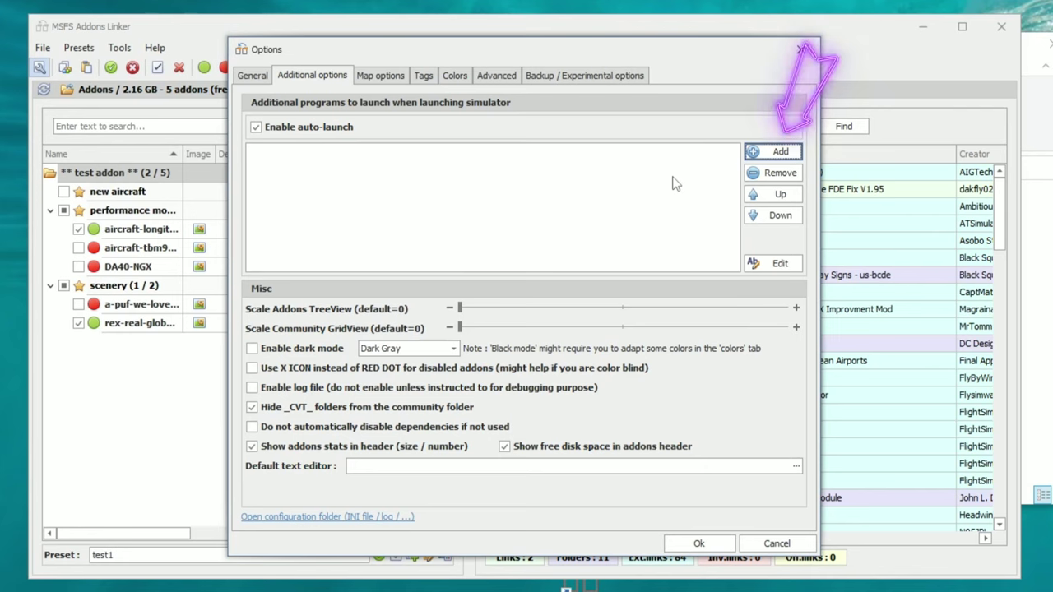
# Add littlenavmap.exe from the Little Navmap folder as an auto-launch program.
pyautogui.click(771, 153)
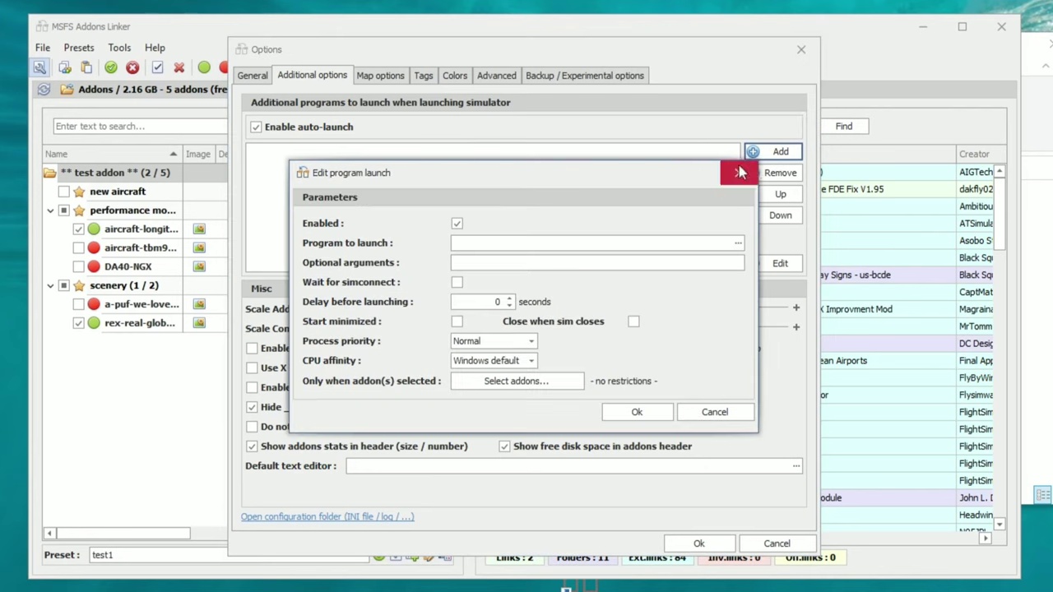
pyautogui.click(738, 245)
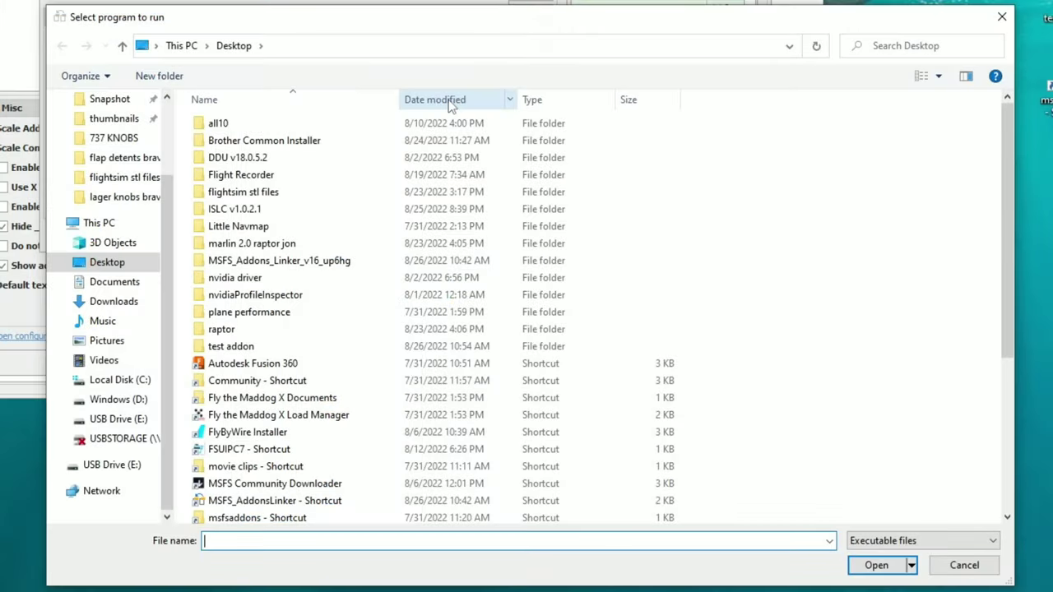
pyautogui.scroll(-1, 412, 156)
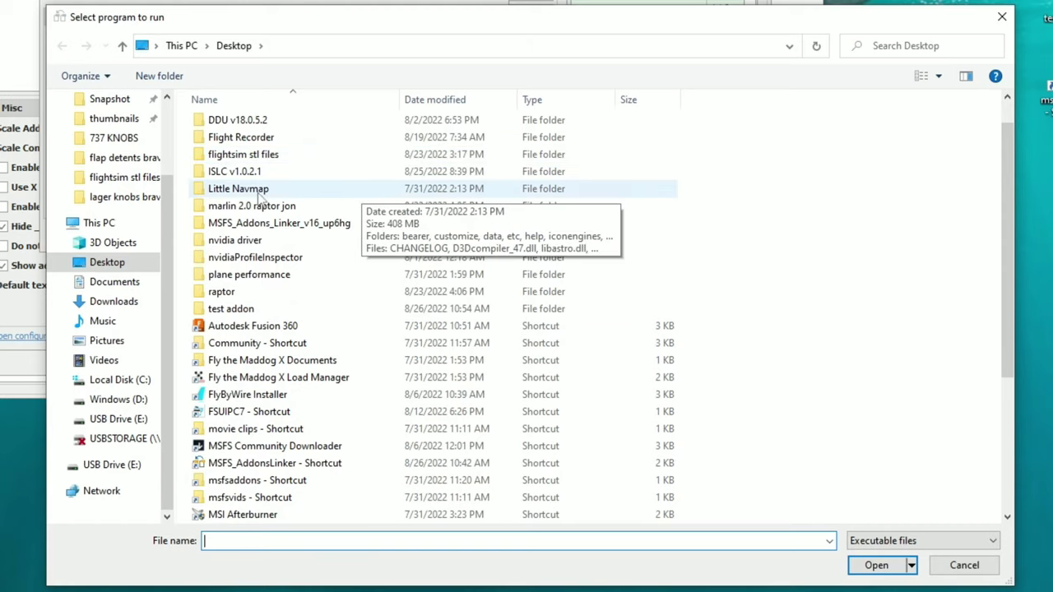
pyautogui.doubleClick(249, 192)
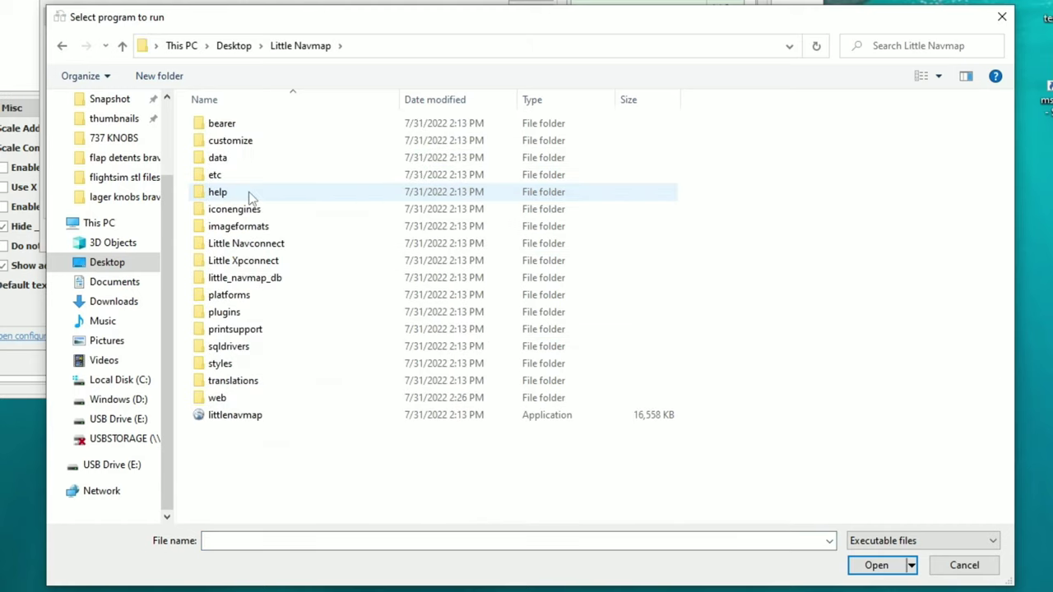
pyautogui.click(257, 417)
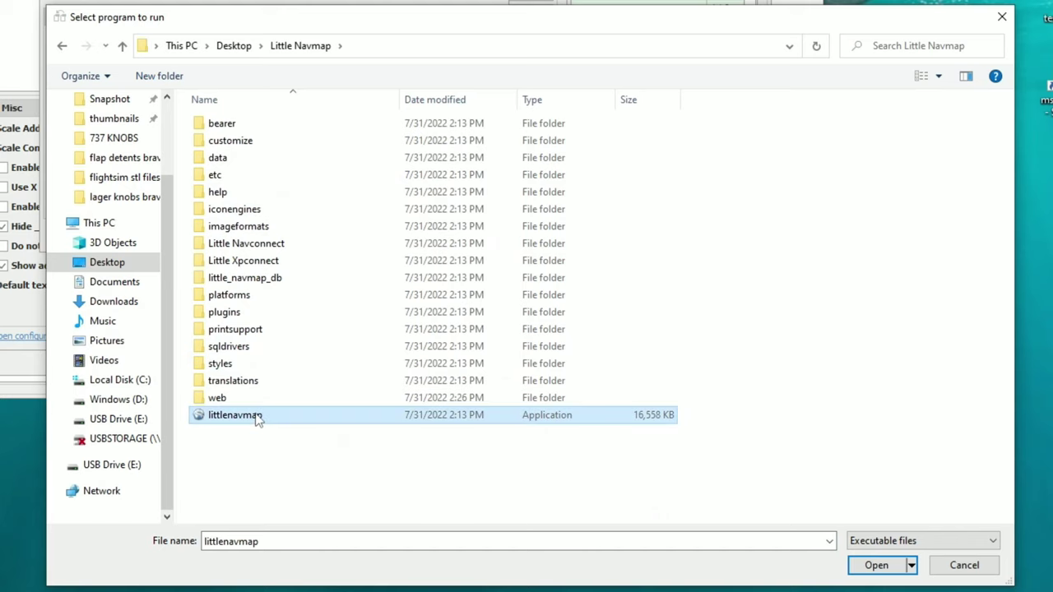
pyautogui.doubleClick(257, 417)
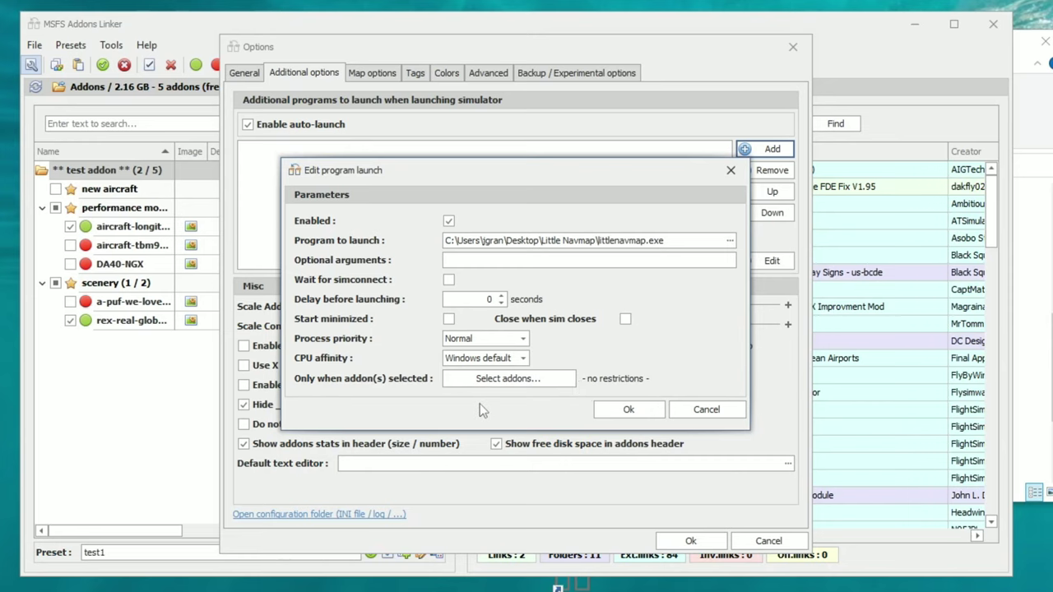
pyautogui.click(629, 409)
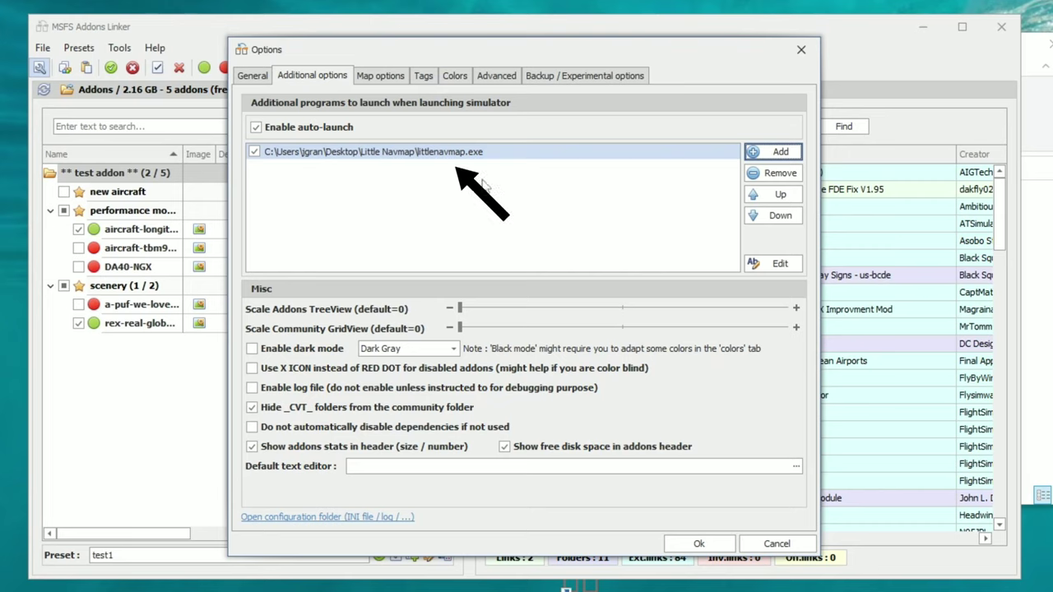
# Add the Desktop NeoFly shortcut as a second auto-launch program.
pyautogui.click(777, 152)
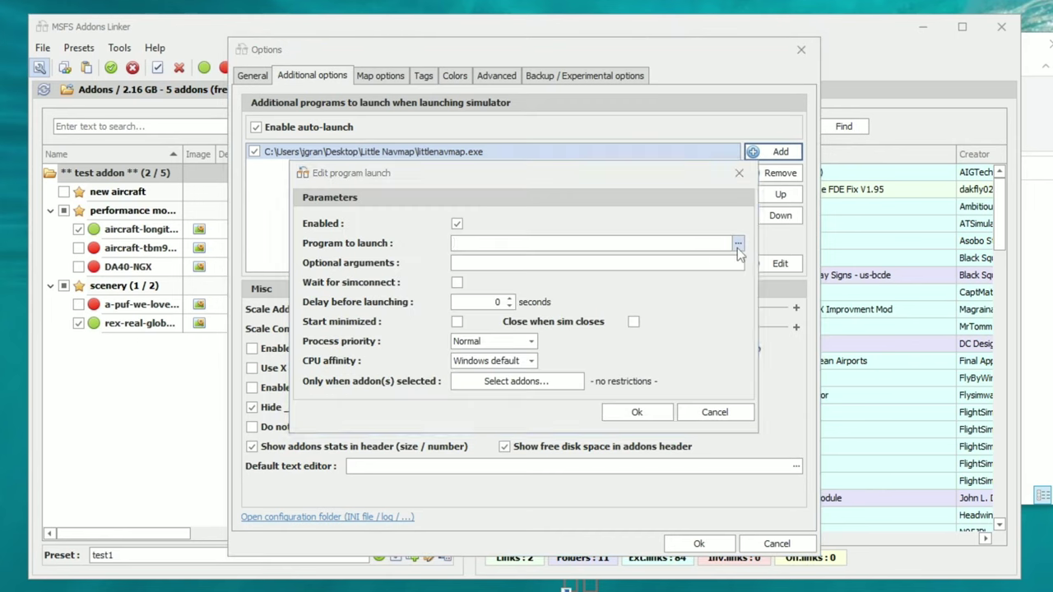
pyautogui.click(738, 243)
pyautogui.click(356, 502)
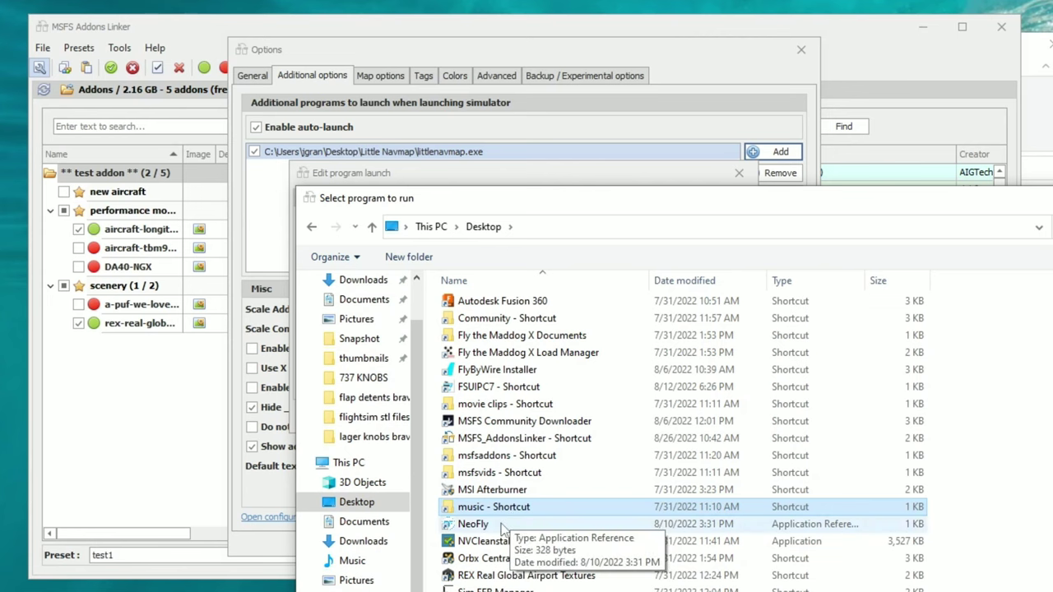
pyautogui.doubleClick(497, 529)
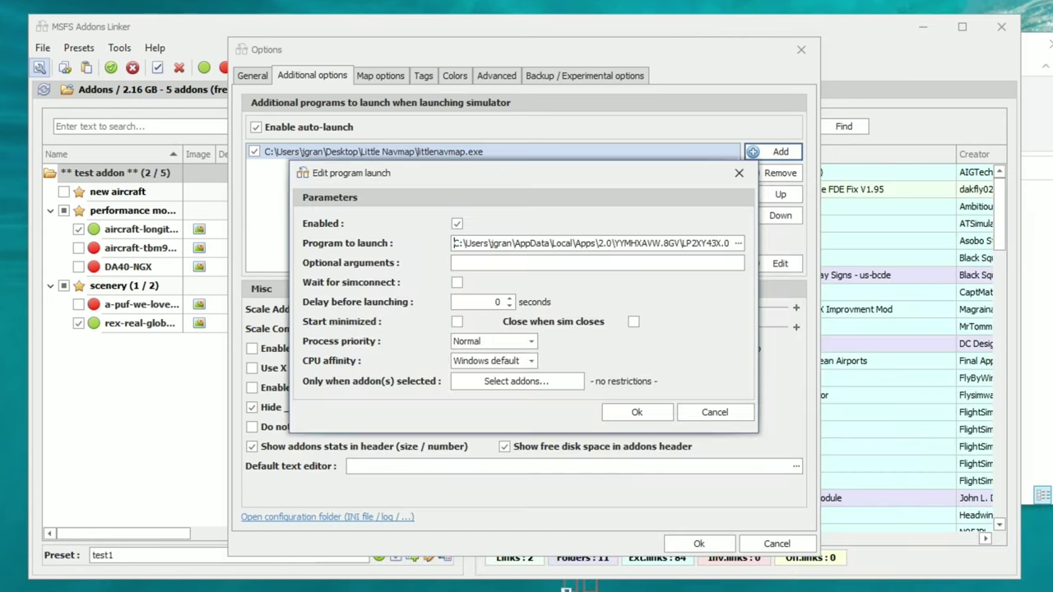
pyautogui.click(635, 412)
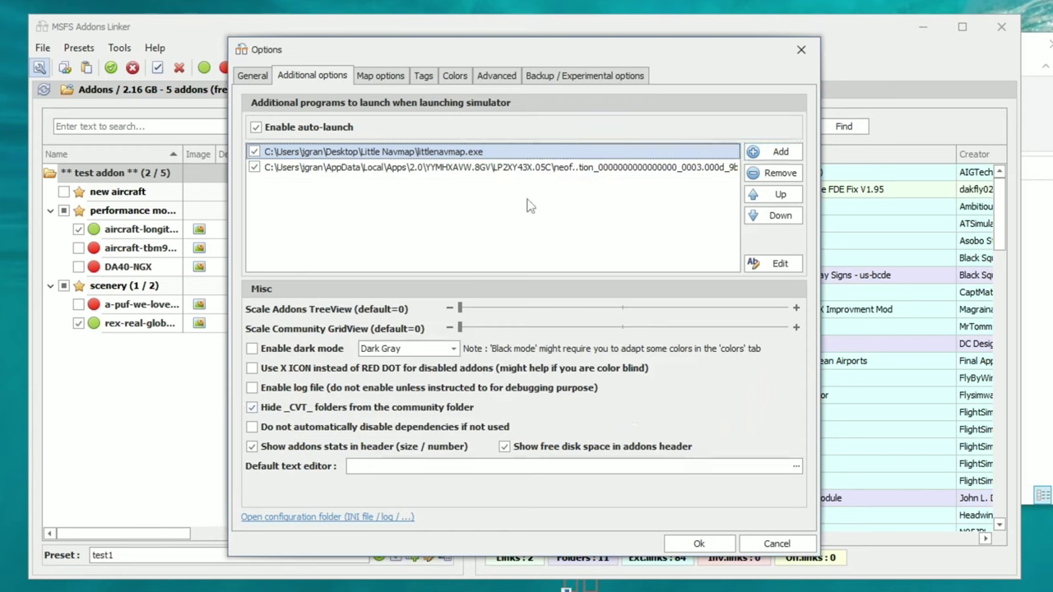